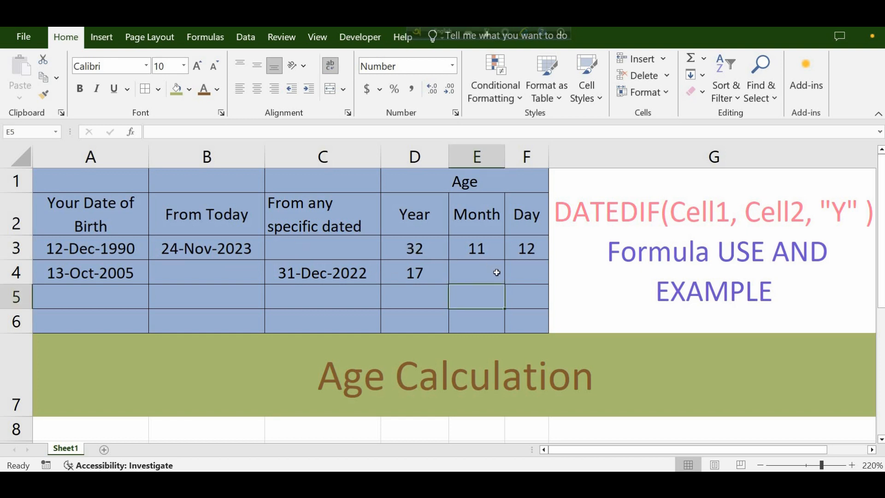
Clear the age results in D3:F4 and the From Today date in cell B3
drag(415, 248, 525, 276)
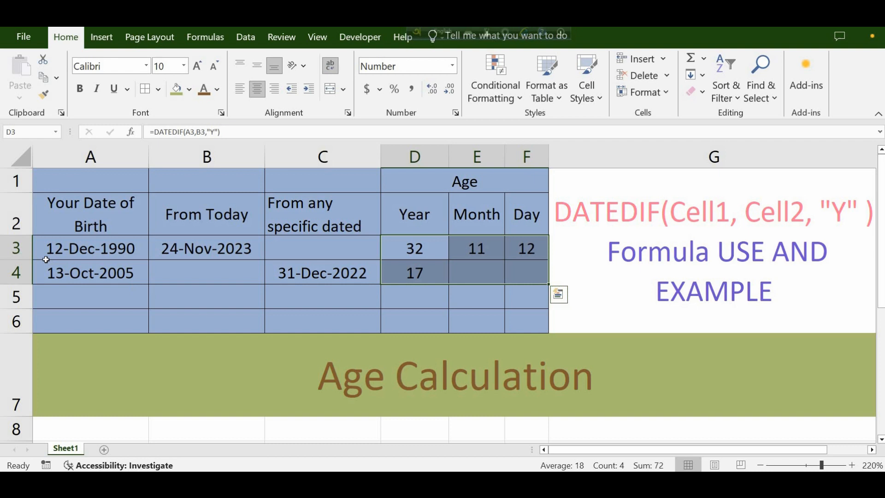
key(Delete)
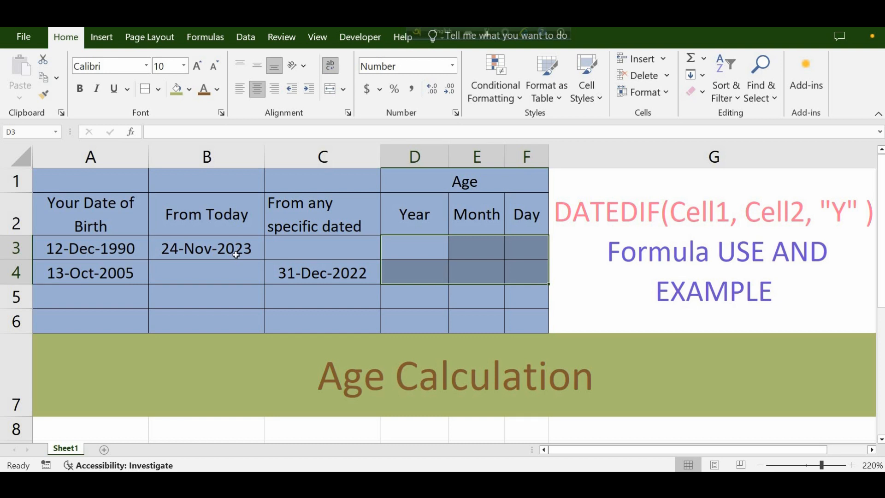
click(199, 252)
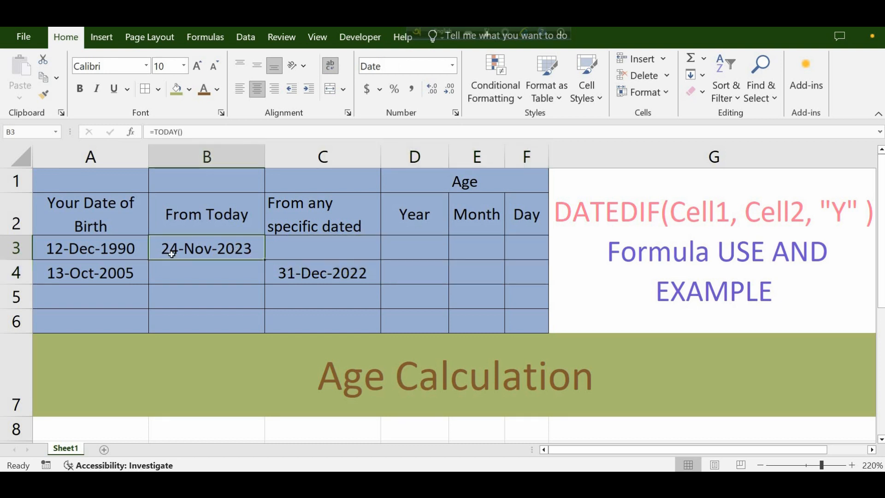
key(Delete)
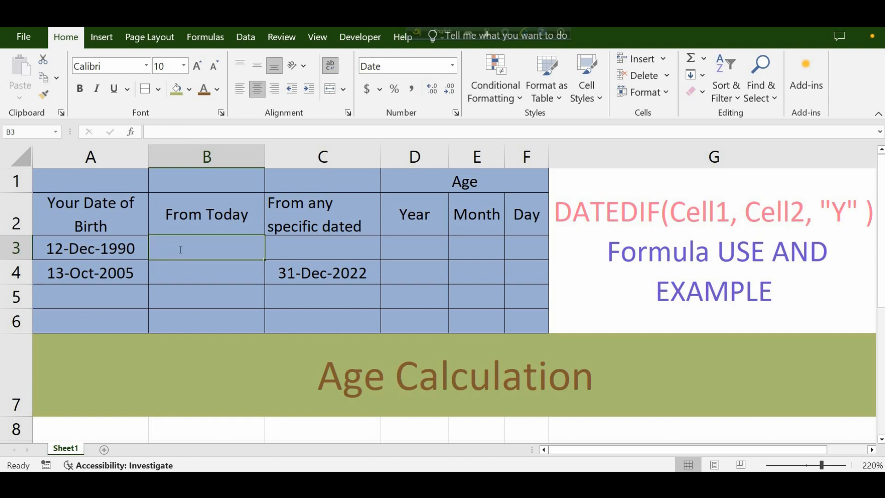
Enter the formula =TODAY() in cell B3 under From Today
text(=)
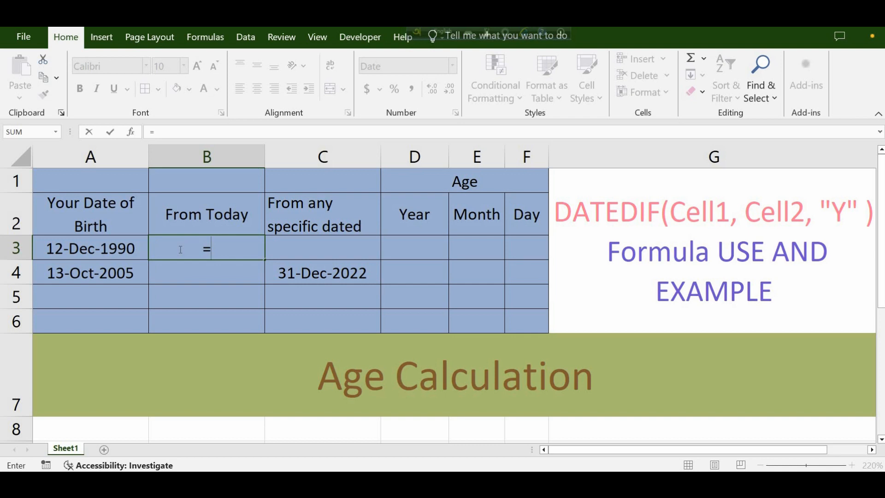
text(to)
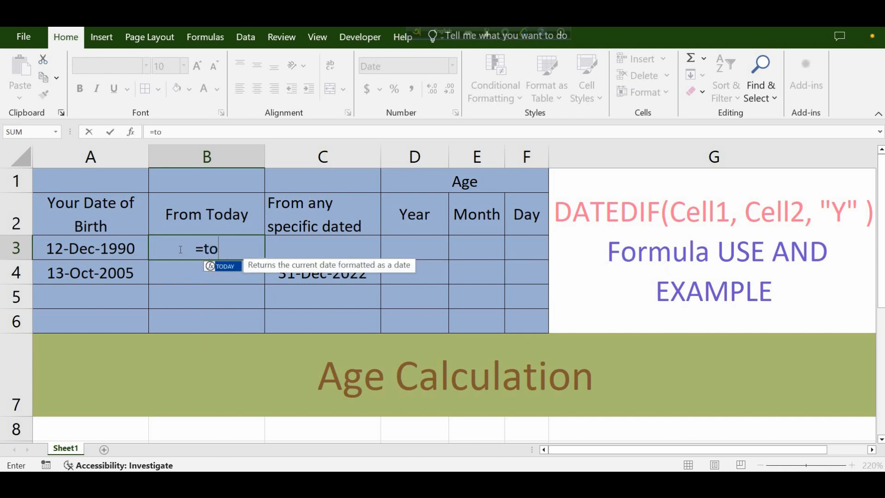
text(day())
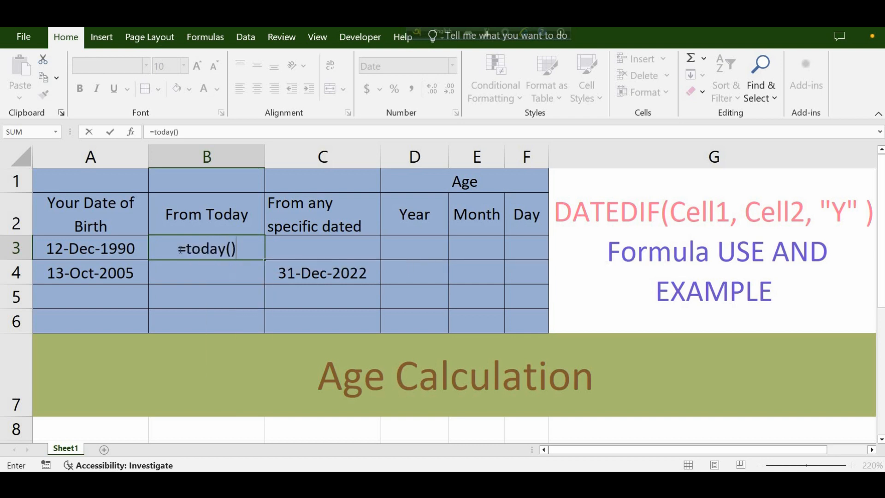
key(Return)
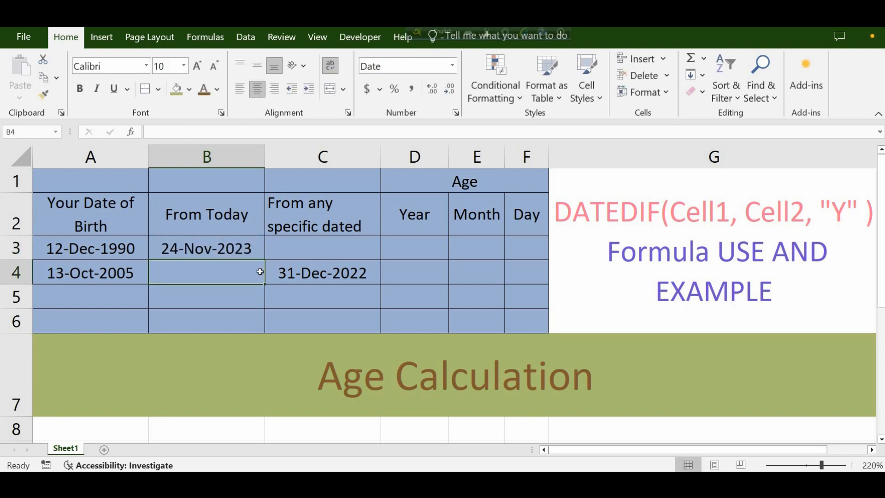
Calculate the age in years in cell D3 with the formula =DATEDIF(A3,B3,"Y")
click(409, 249)
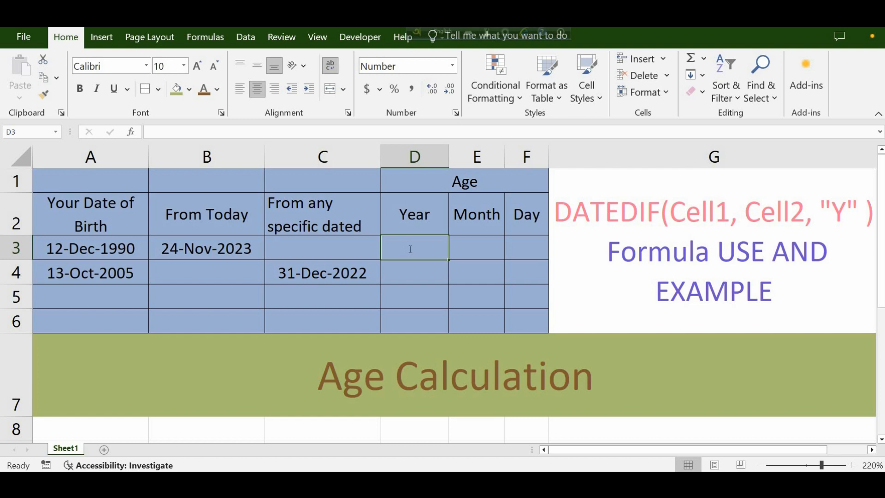
text(=)
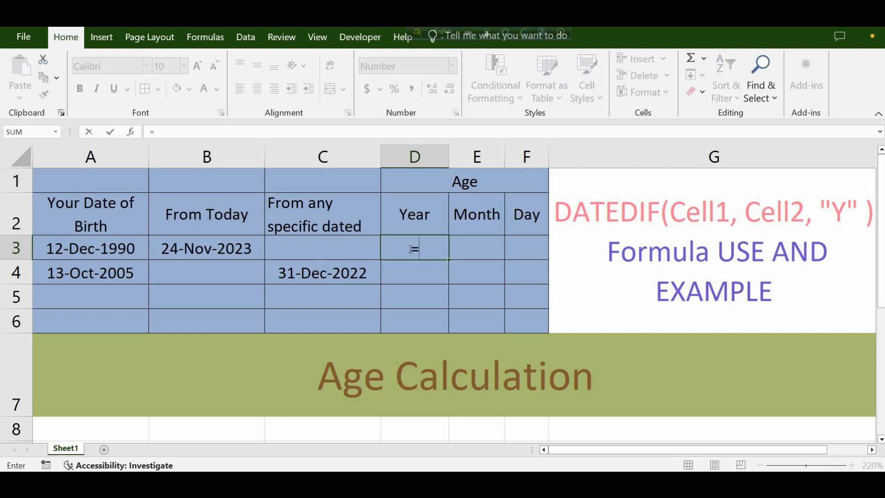
text(datedi)
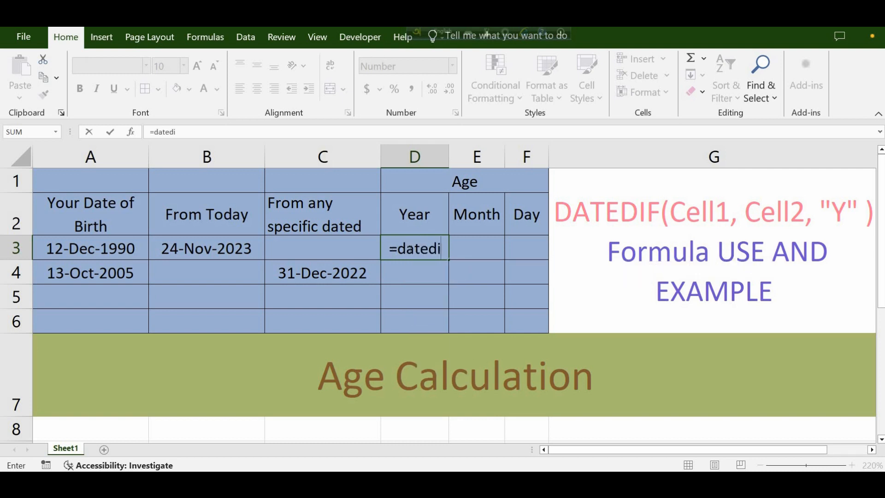
text(f())
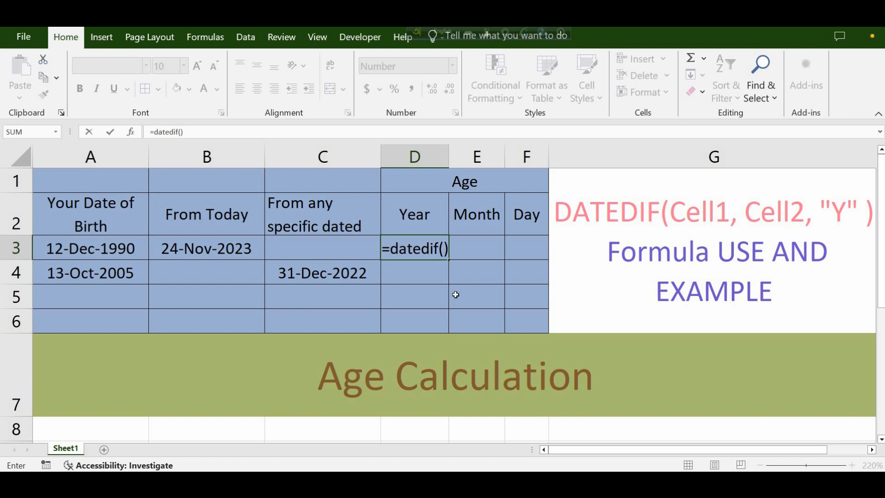
key(F2)
key(Left)
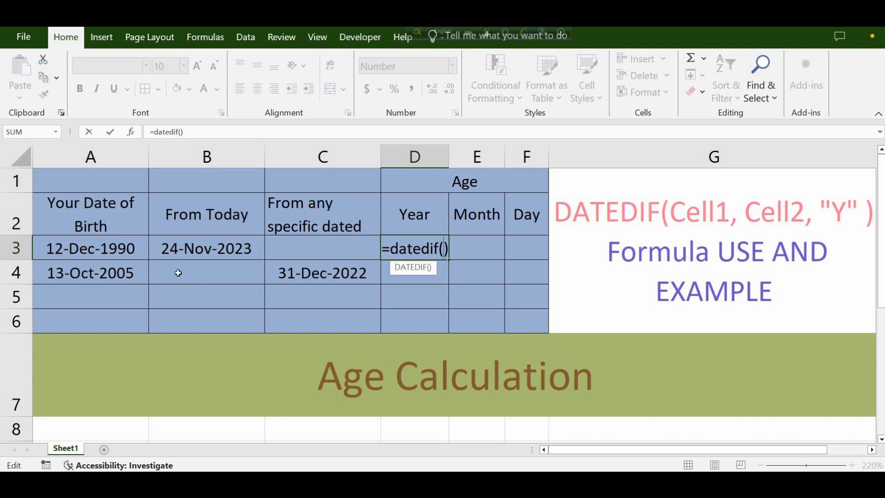
click(125, 250)
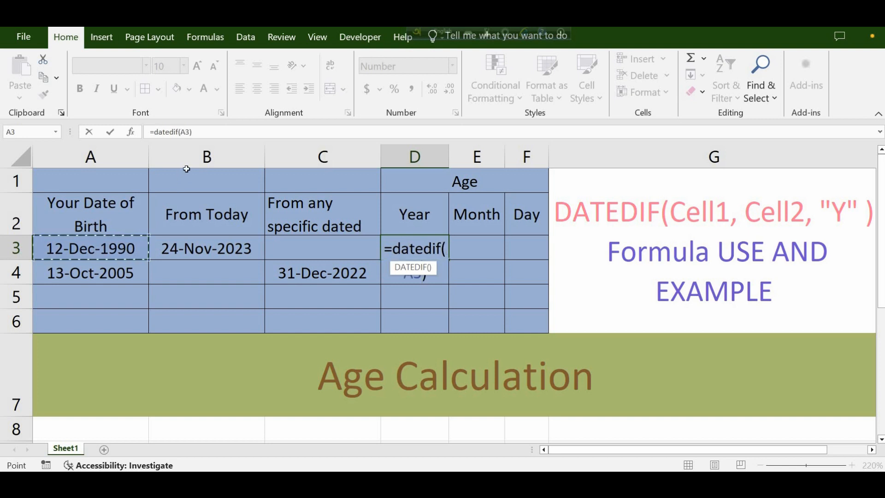
text(,)
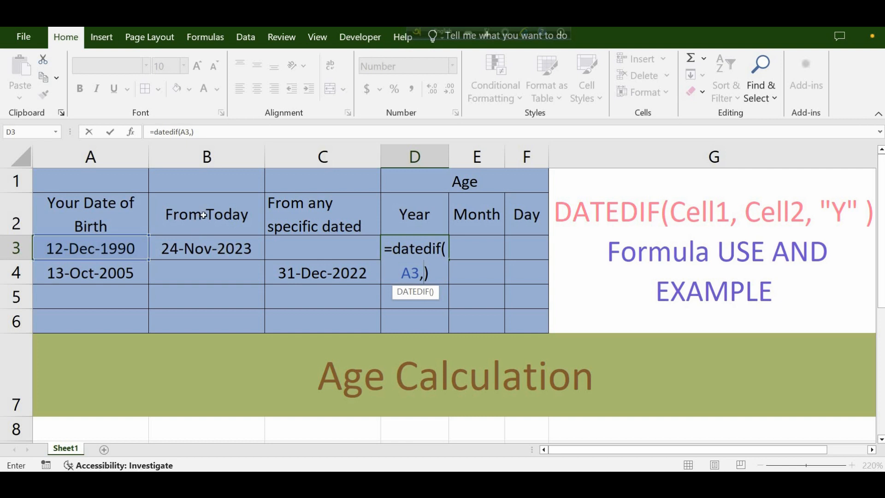
click(213, 250)
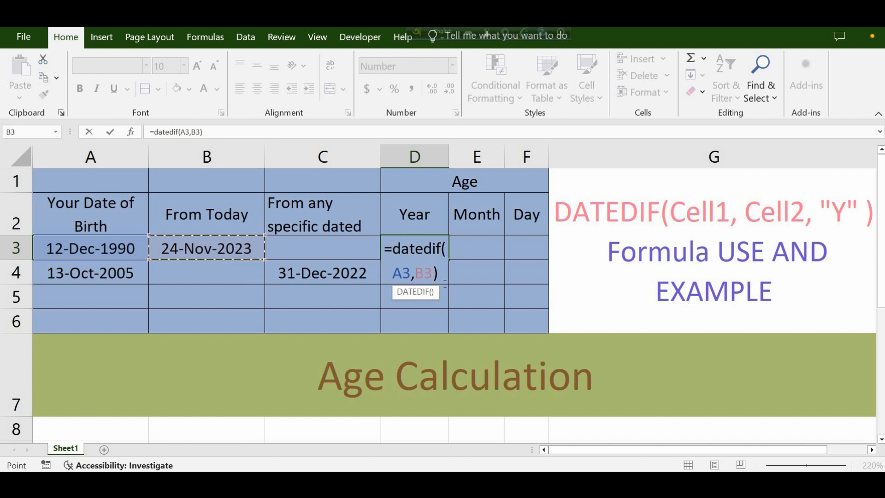
text(,)
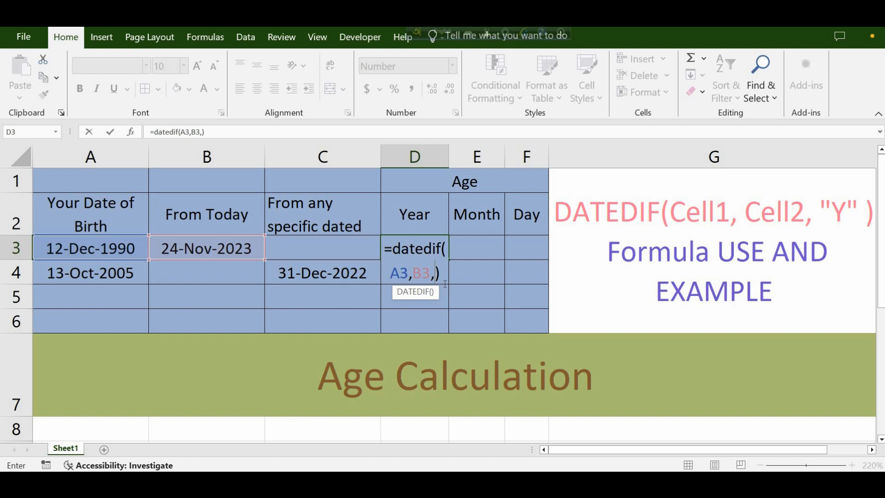
text(")
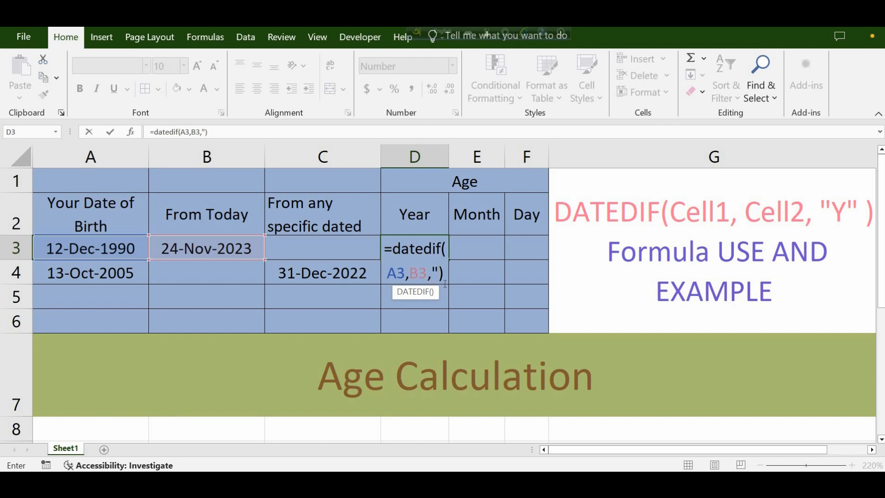
text(Y")
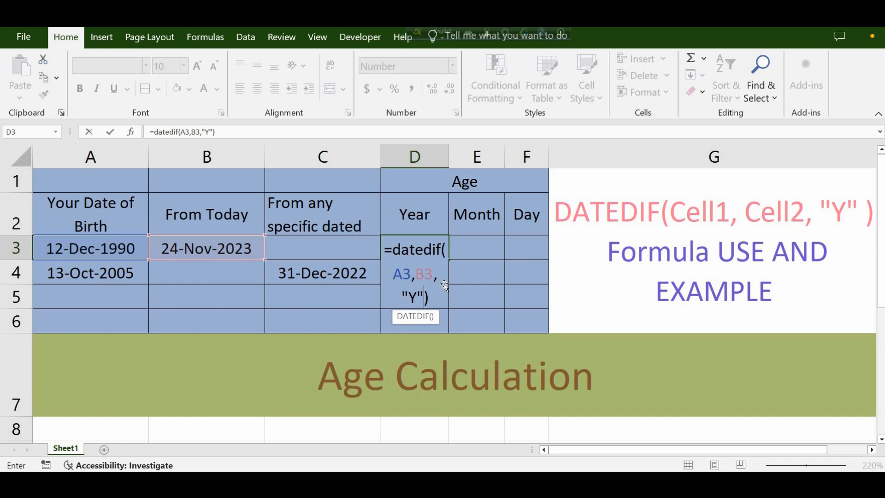
key(Return)
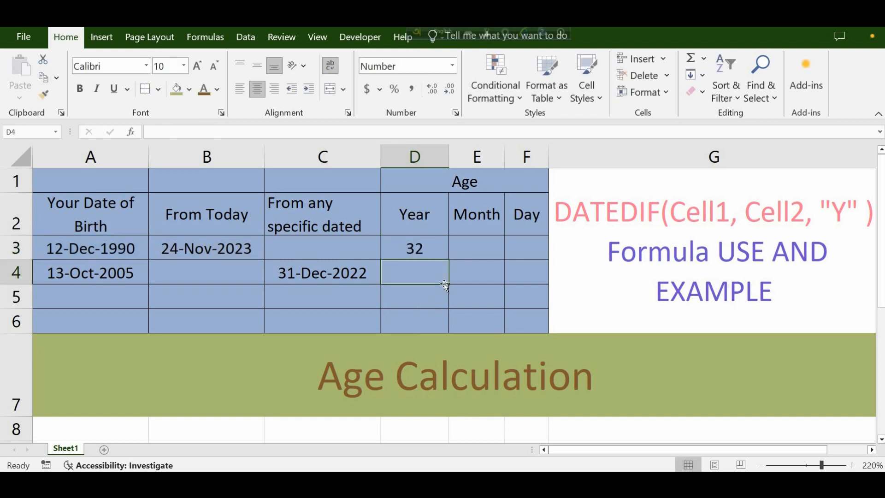
click(434, 261)
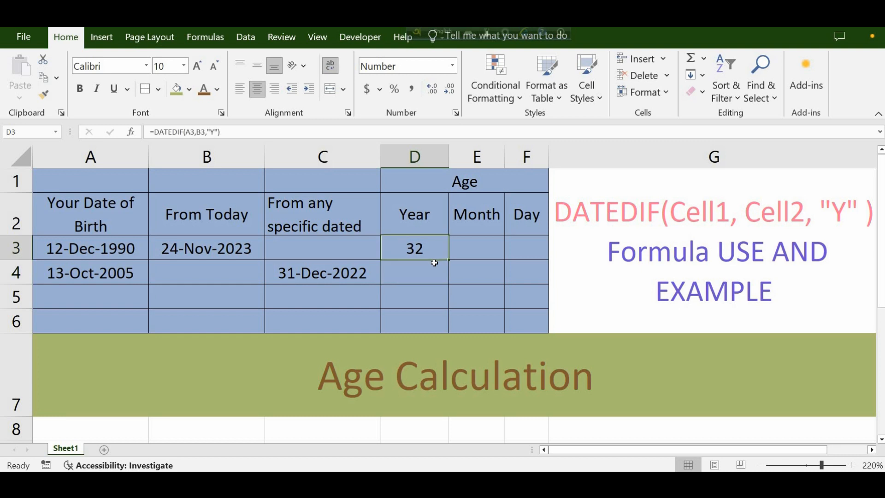
Enter the formula =DATEDIF(A3,B3,"M") in the Month cell E3
click(460, 252)
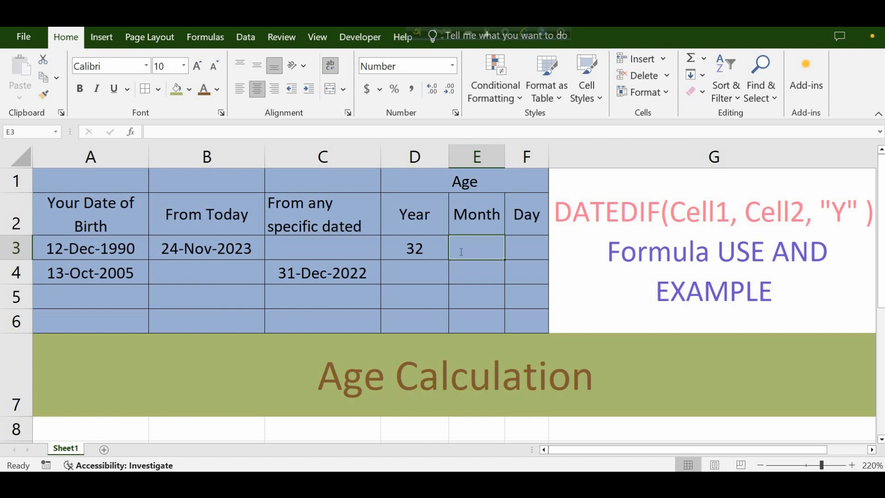
text(=)
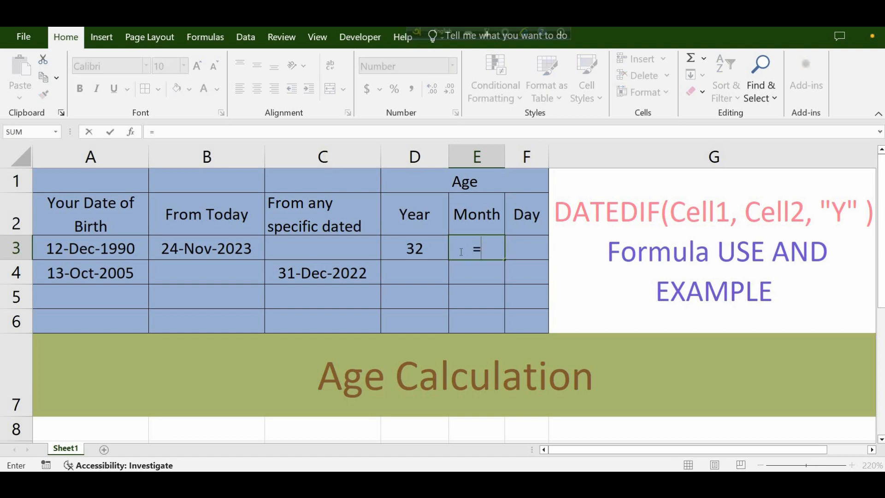
text(datedi)
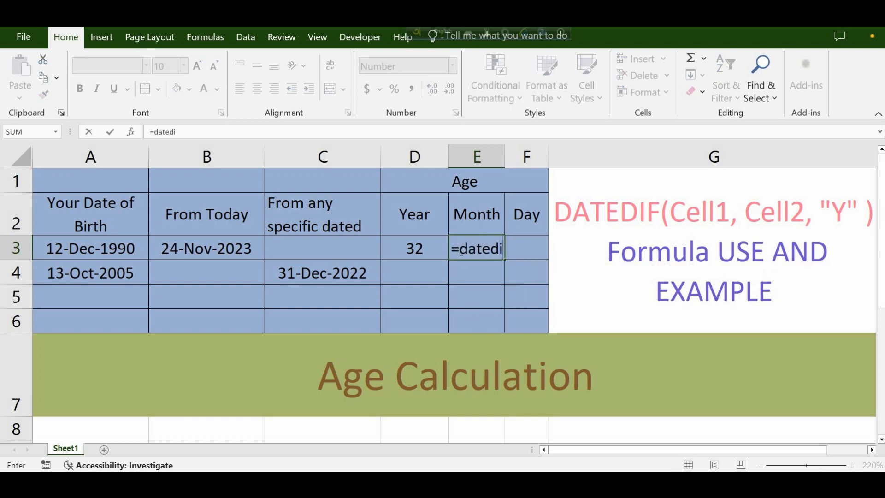
text(f()
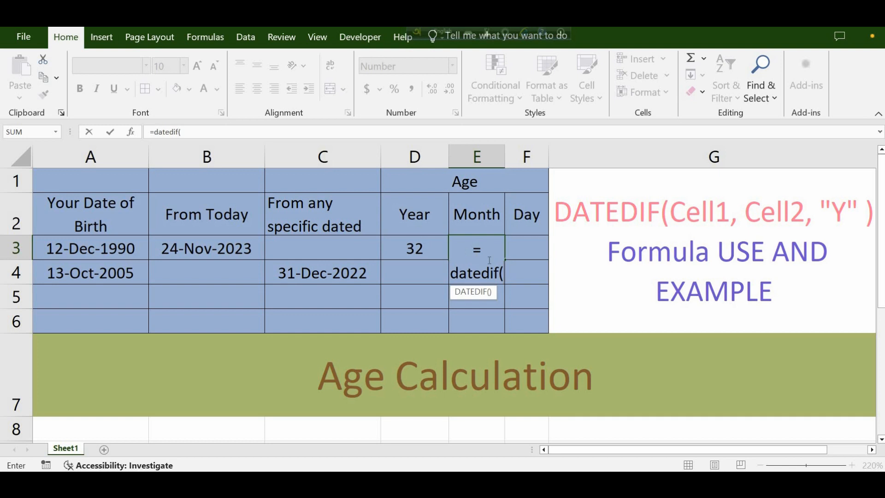
text())
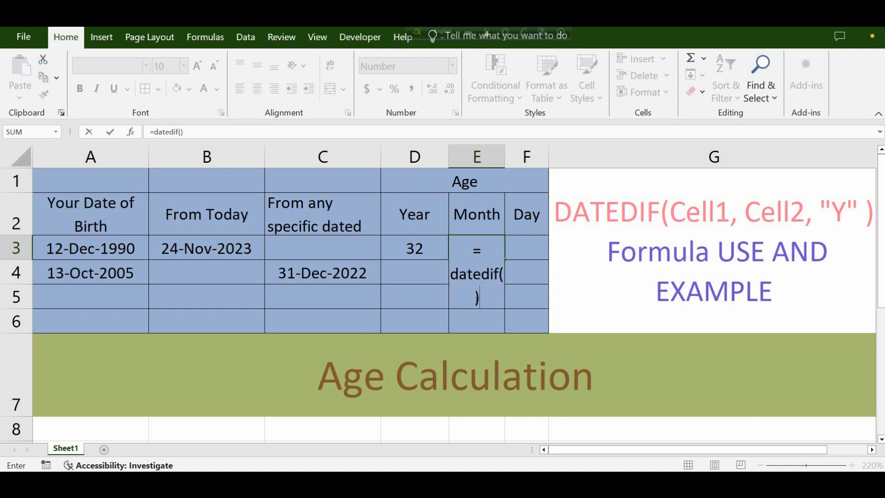
click(475, 299)
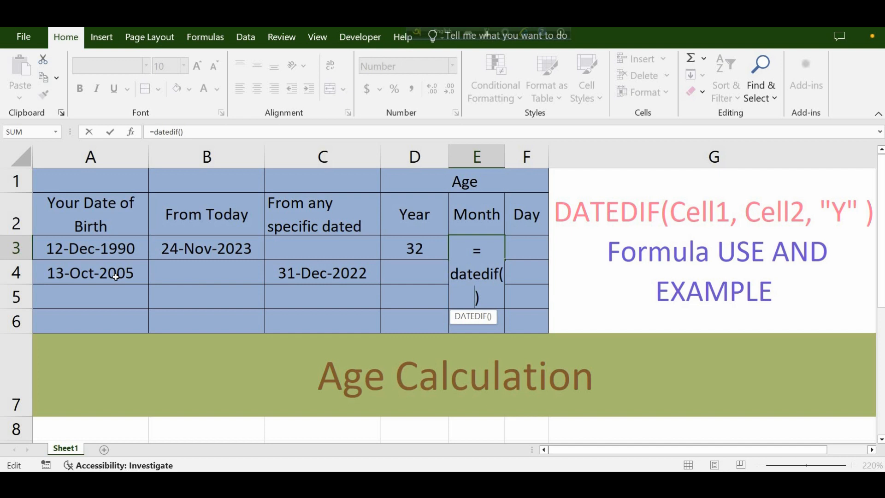
click(110, 250)
text(,)
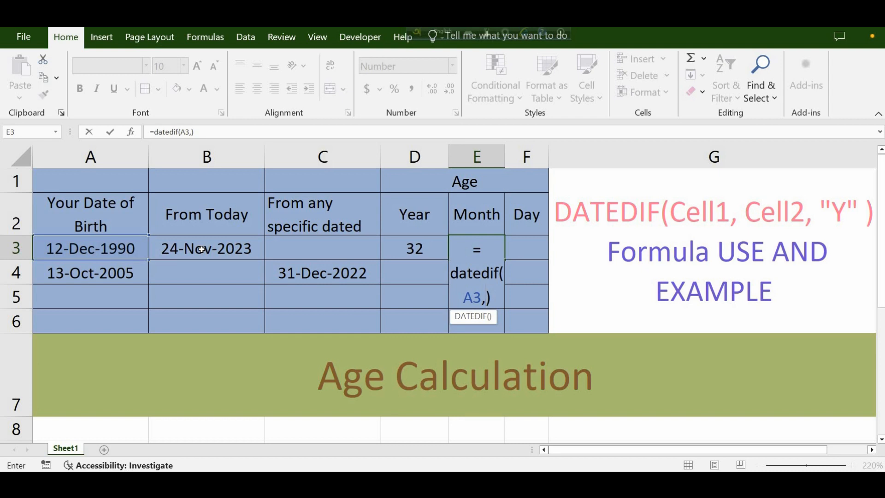
click(201, 250)
text(,")
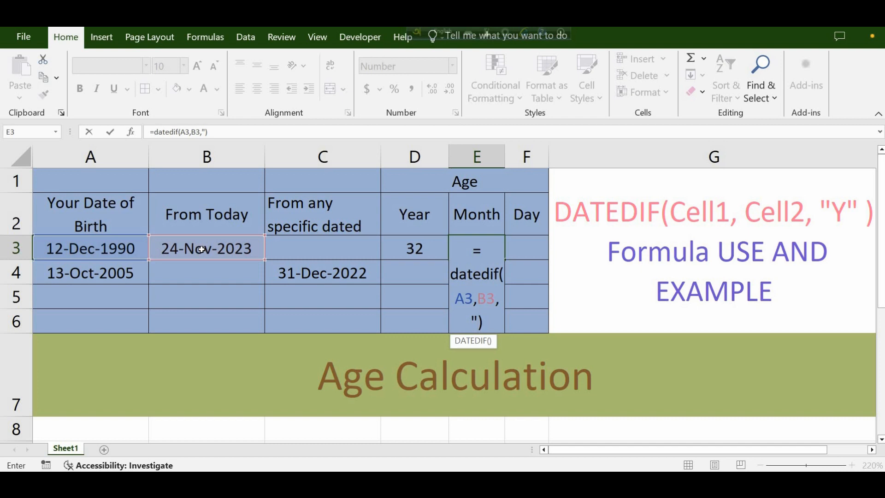
text(M")
key(Return)
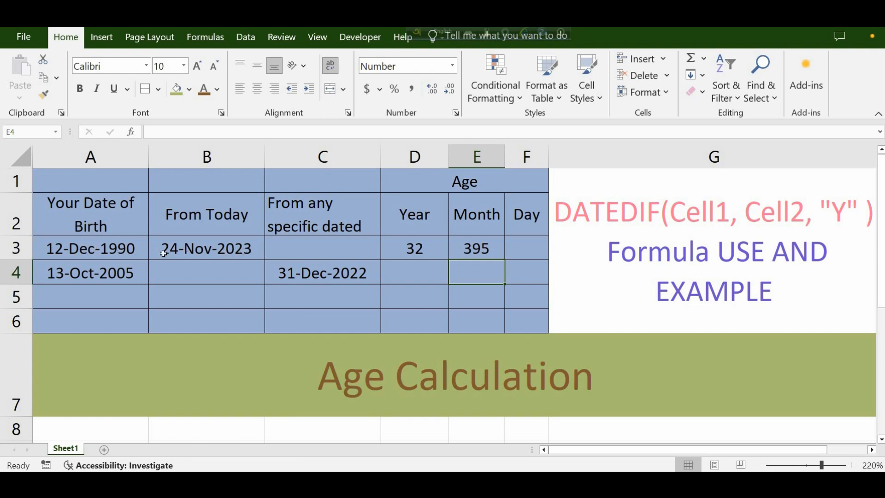
Change the unit argument of the DATEDIF formula in cell E3 to "YM"
click(479, 252)
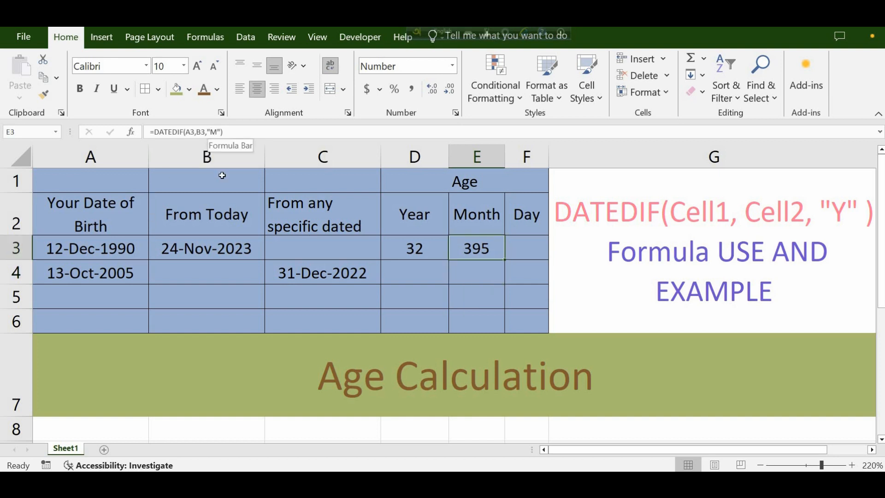
key(F2)
click(211, 131)
text(Y)
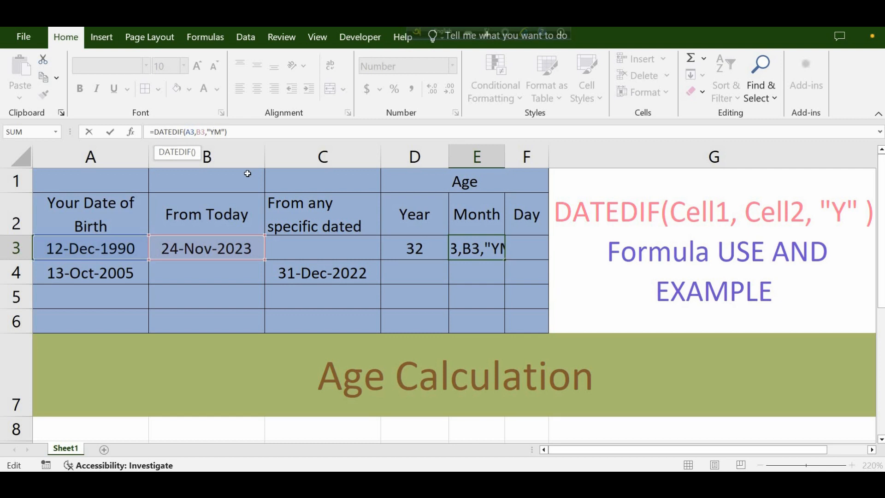
key(Return)
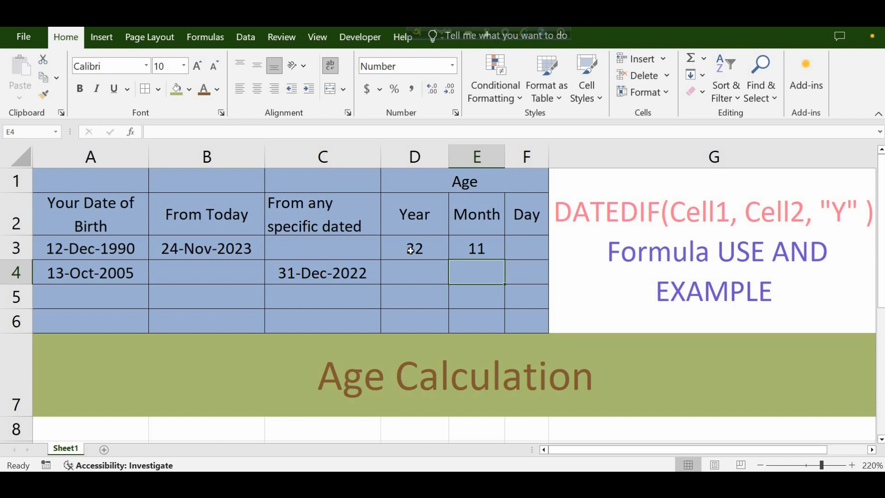
Enter the formula =DATEDIF(A3,B3,"D") in the Day cell F3
click(516, 251)
text(=)
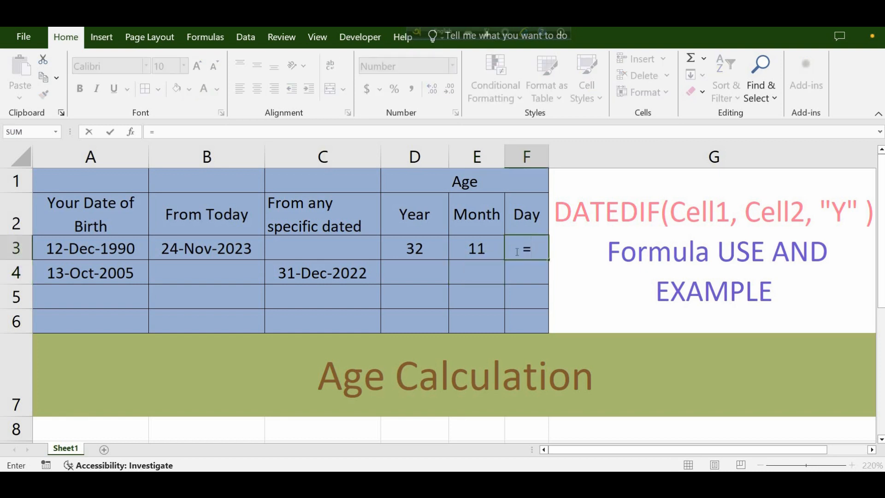
text(datedif()
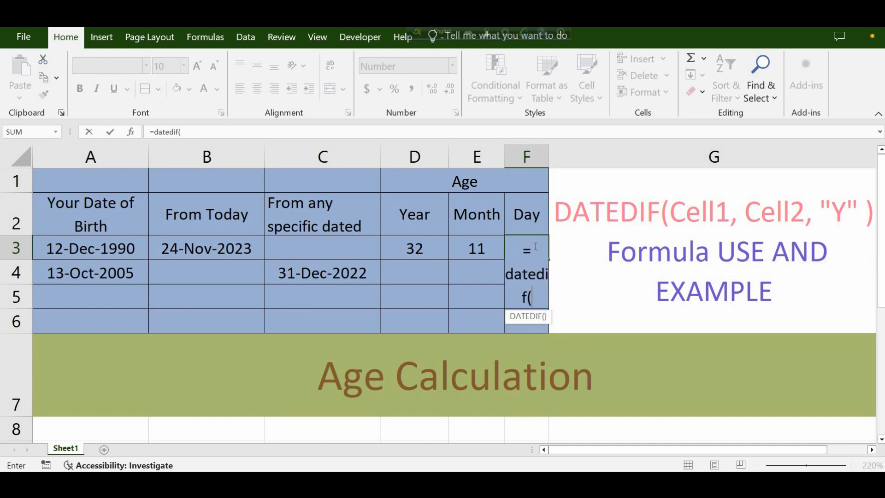
click(131, 251)
text(,)
click(193, 245)
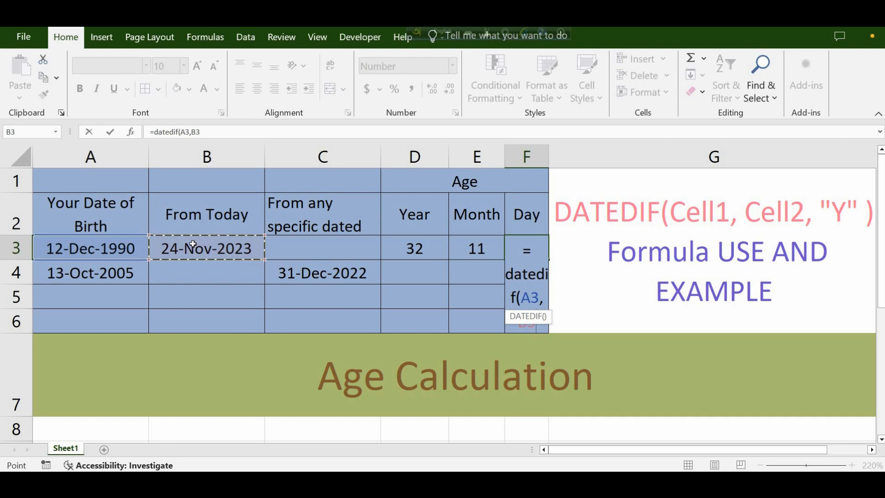
text(,)
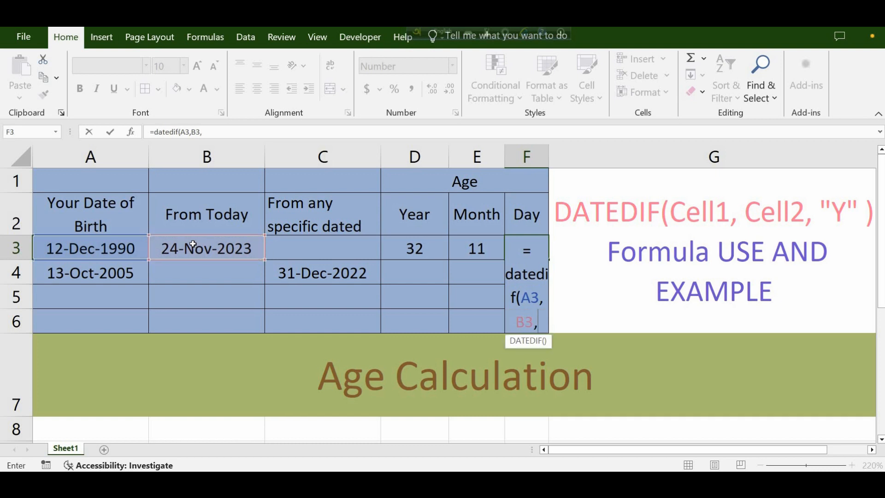
text("D")
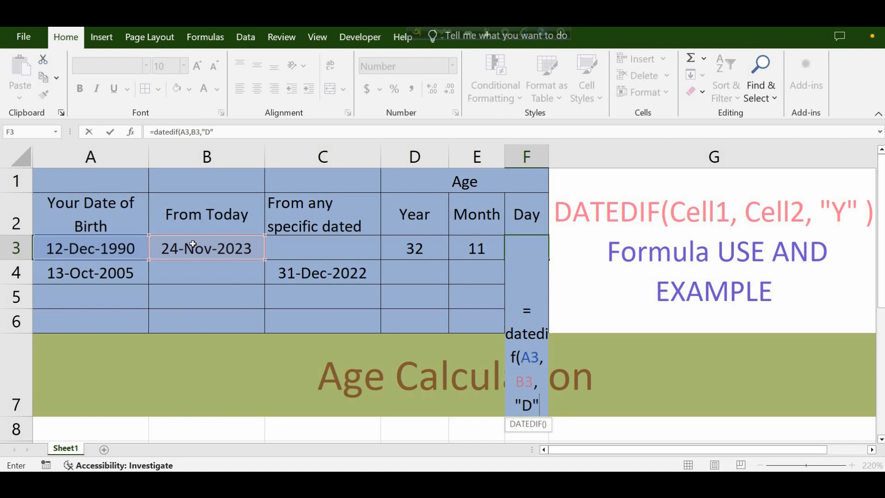
text())
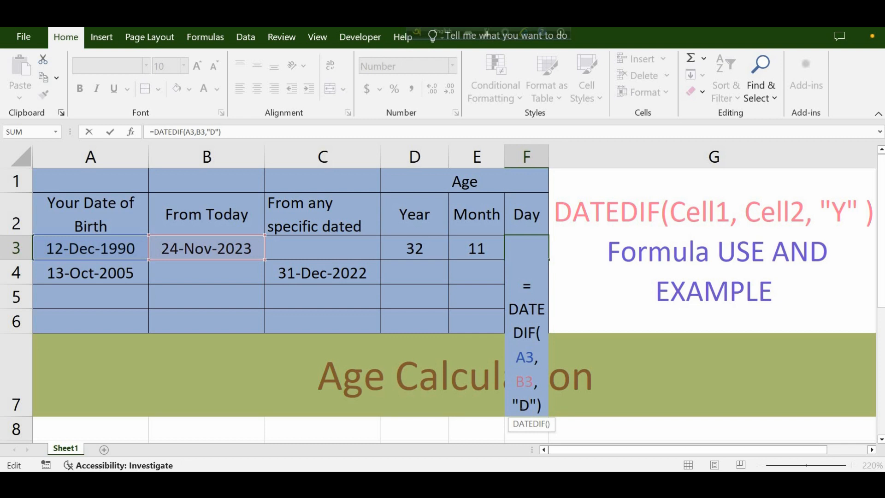
Change the unit argument of the DATEDIF formula in cell F3 to "MD"
text(M)
key(Return)
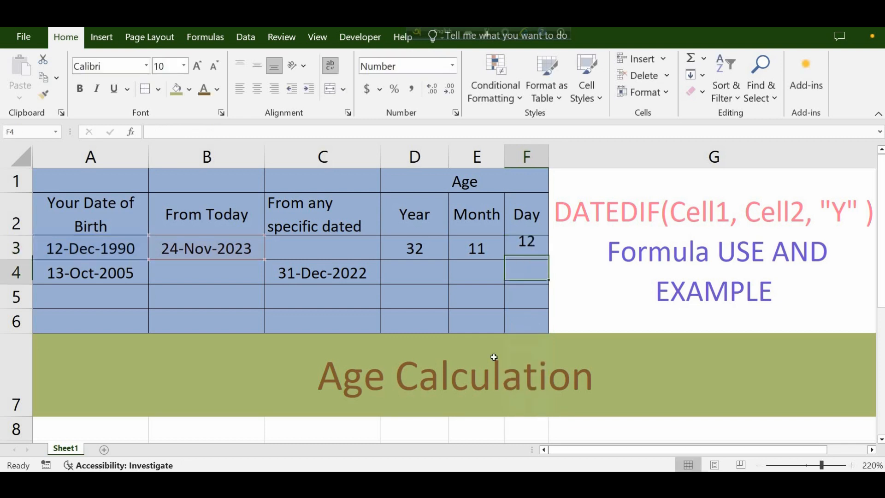
click(518, 304)
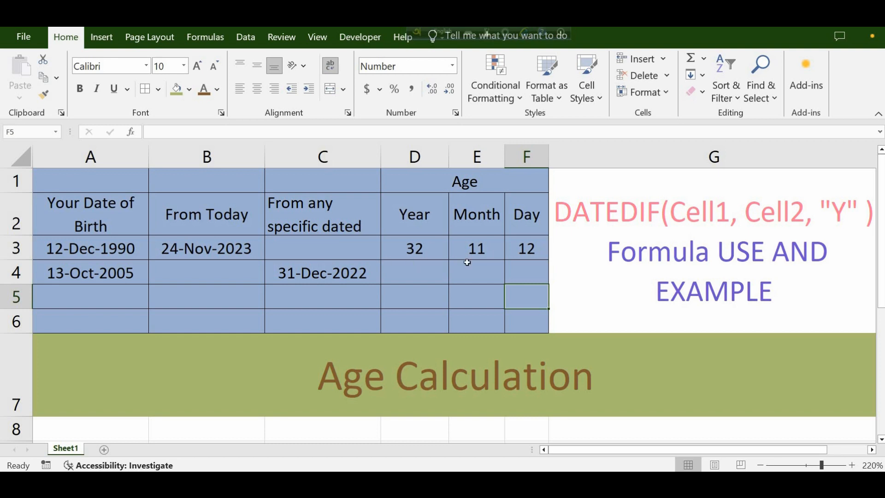
key(Up)
key(Up)
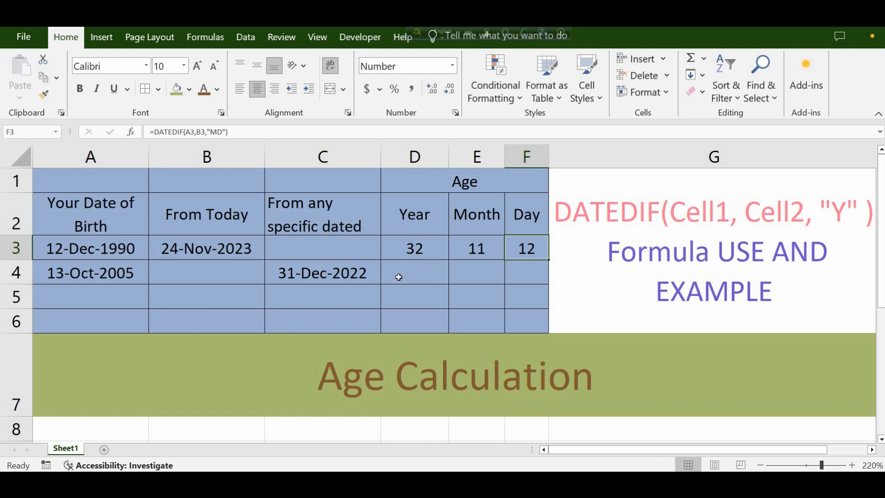
click(51, 275)
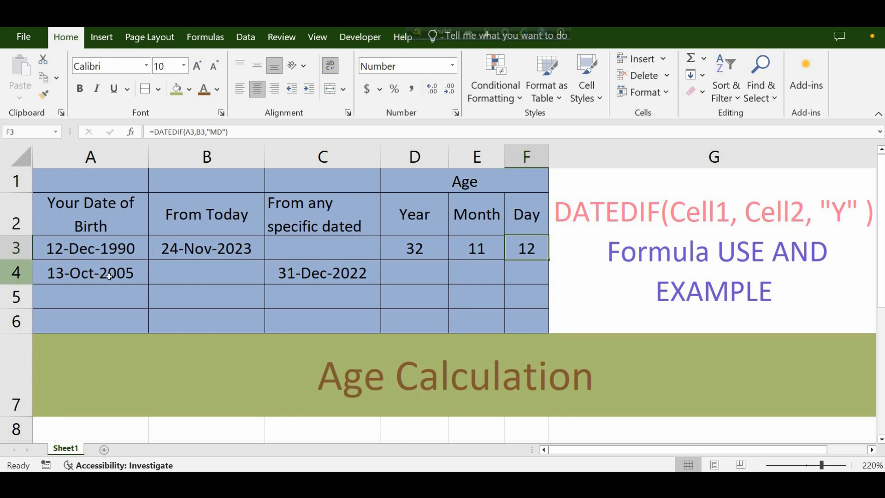
key(shift+space)
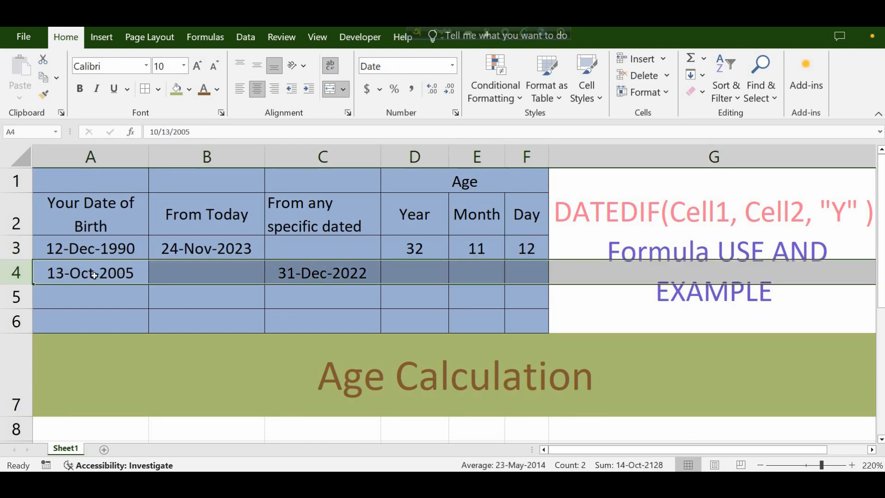
click(84, 280)
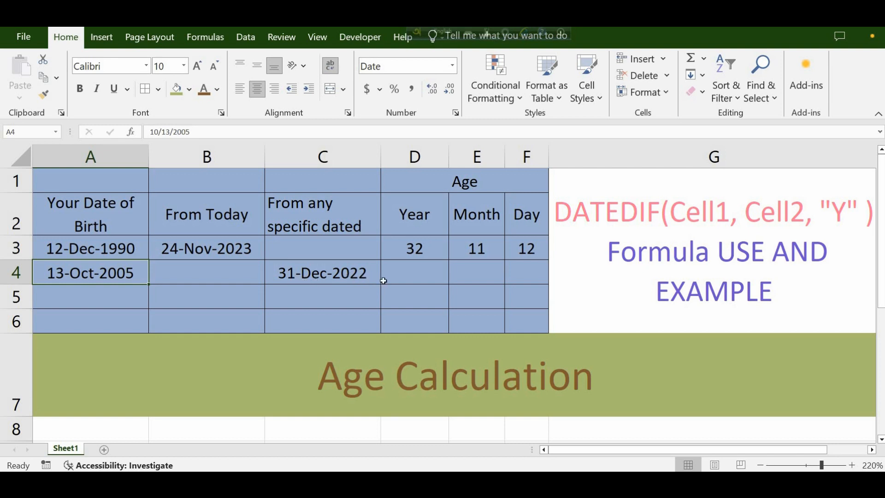
Calculate the age in years at the specific date in cell D4 with the formula =DATEDIF(A4,C4,"Y")
click(411, 279)
text(=)
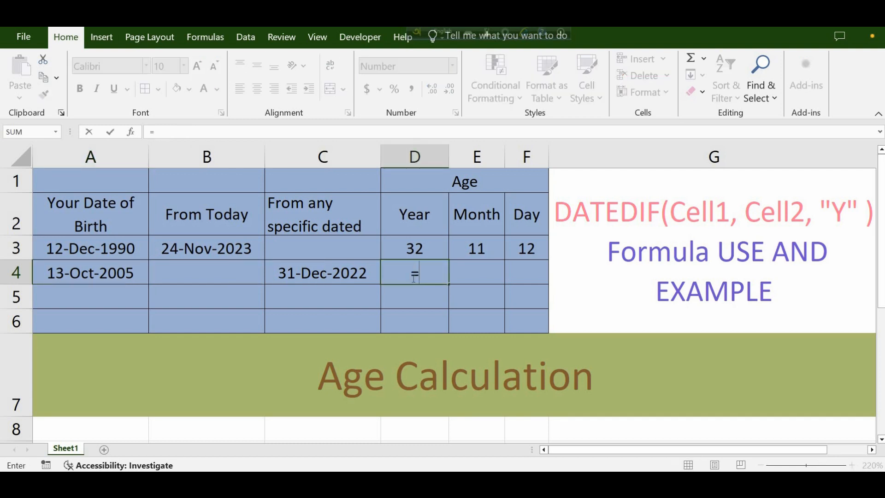
text(dated)
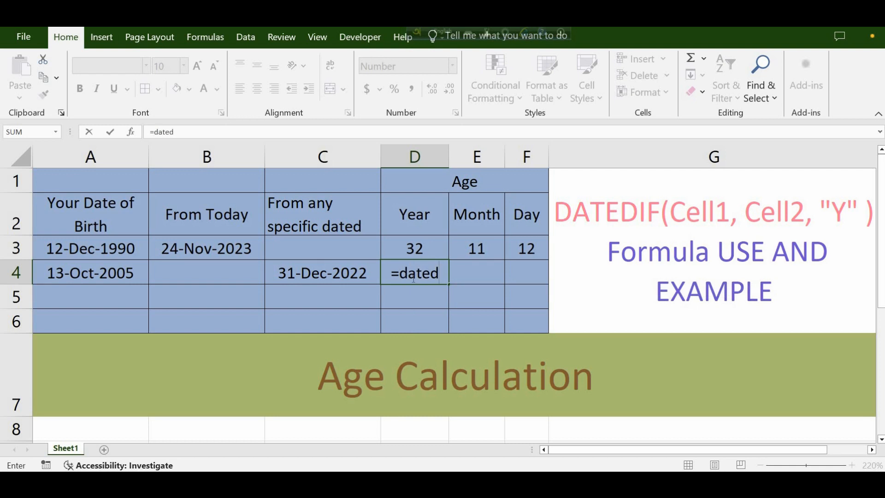
text(if()
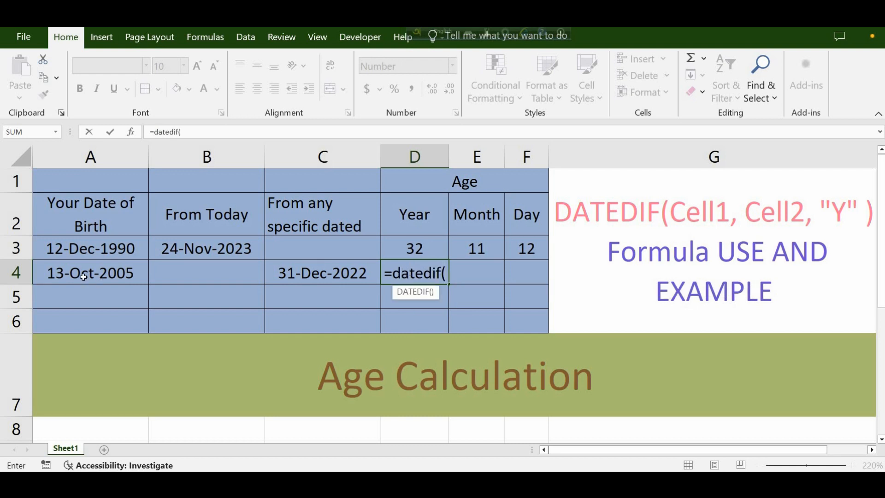
click(83, 275)
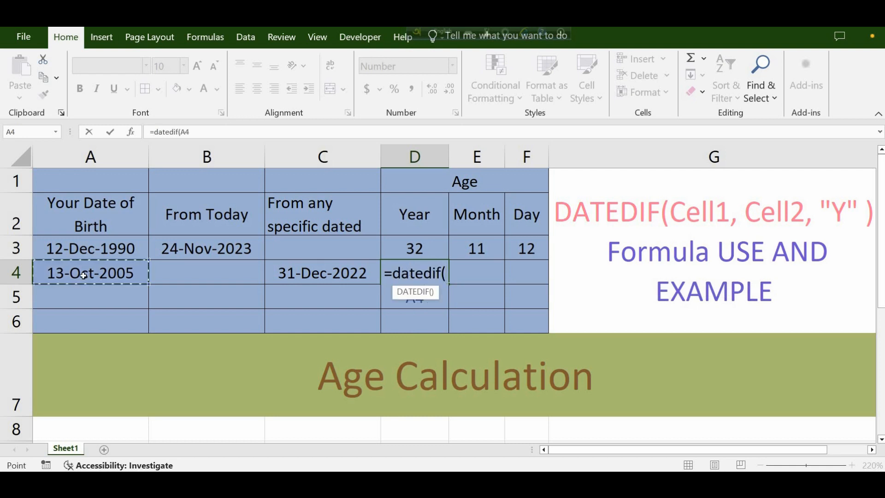
text(,)
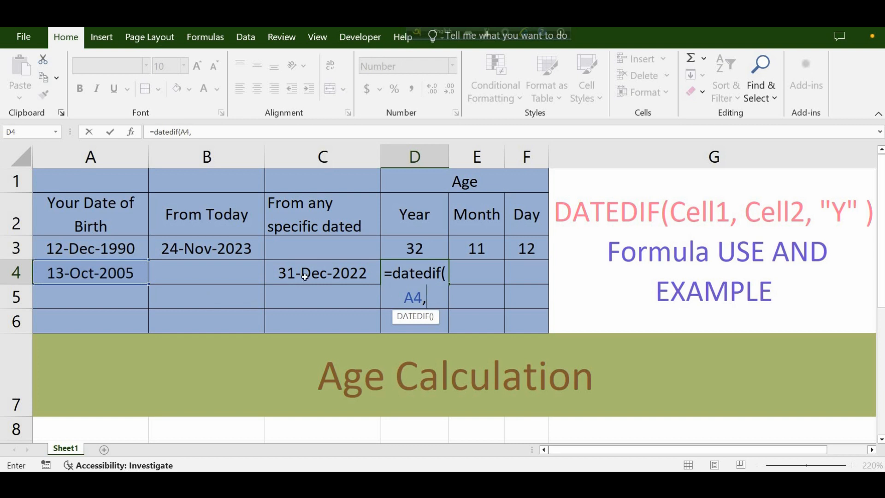
click(305, 277)
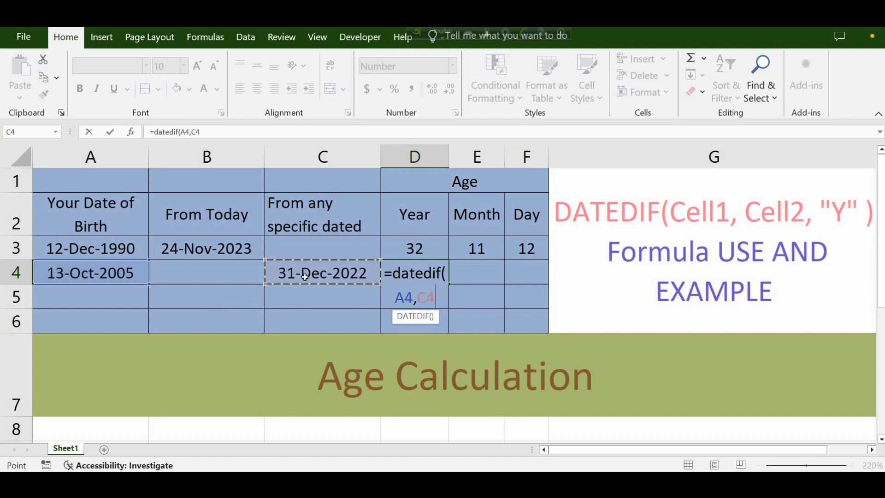
text(,")
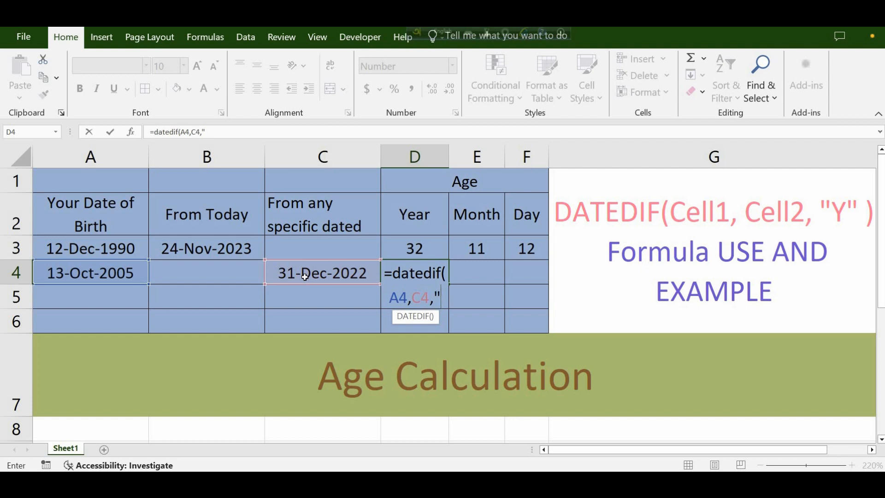
text(Y")
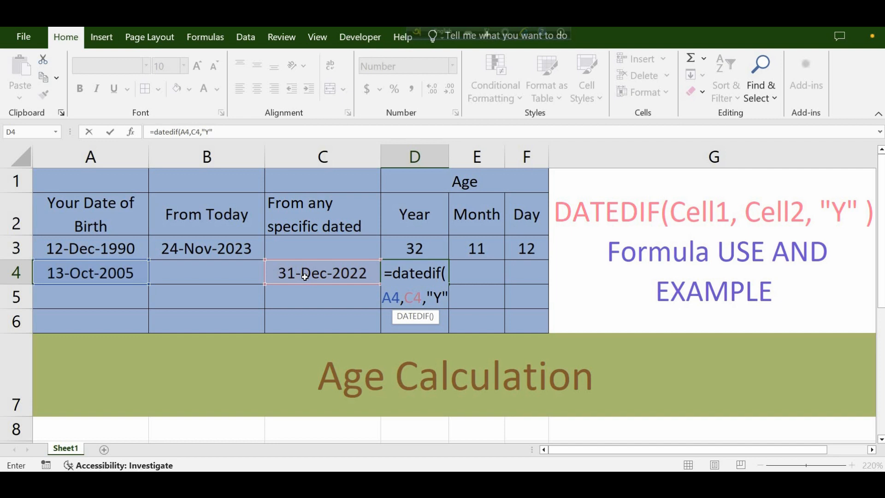
text())
key(Return)
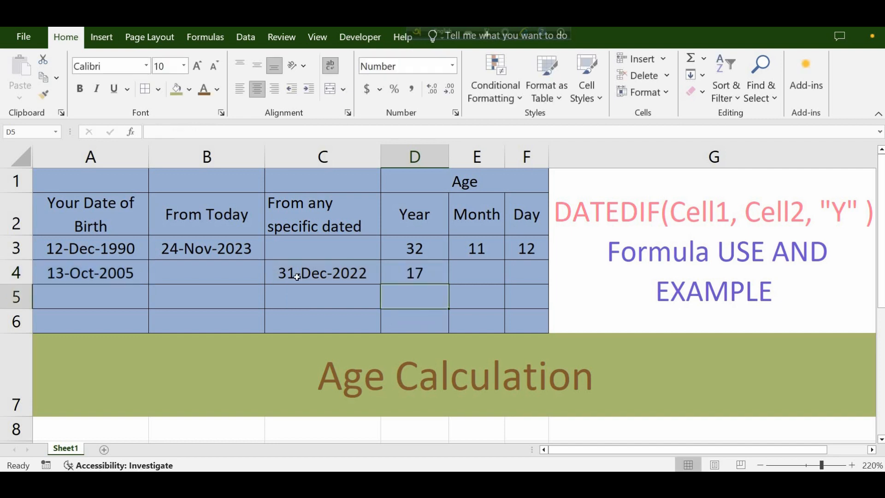
Calculate the remaining months in cell E4 with the formula =DATEDIF(A4,C4,"YM")
click(486, 271)
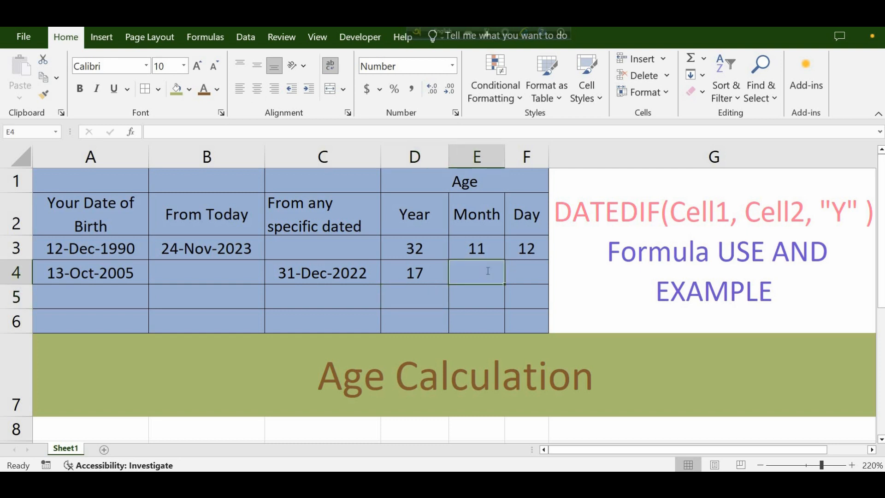
text(=date)
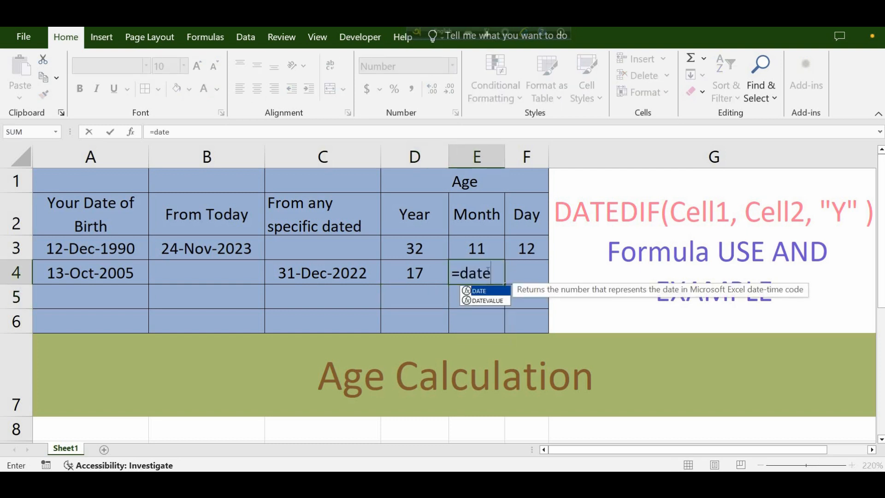
text(dif())
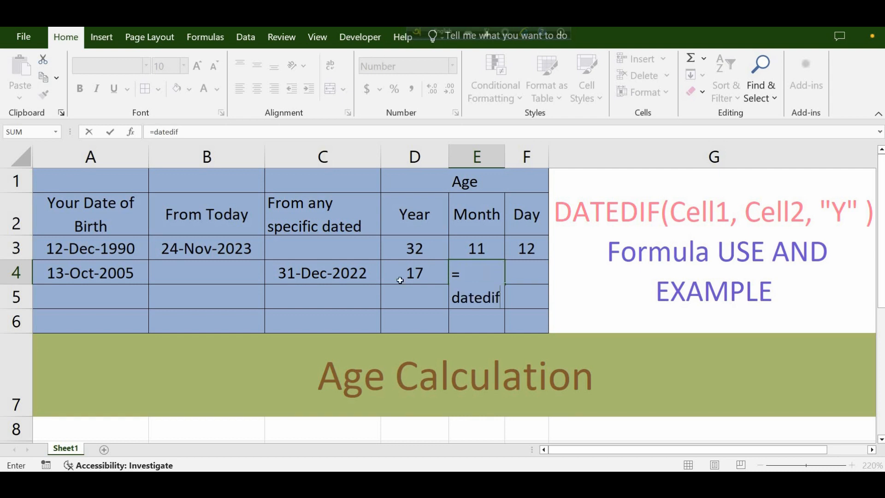
click(63, 271)
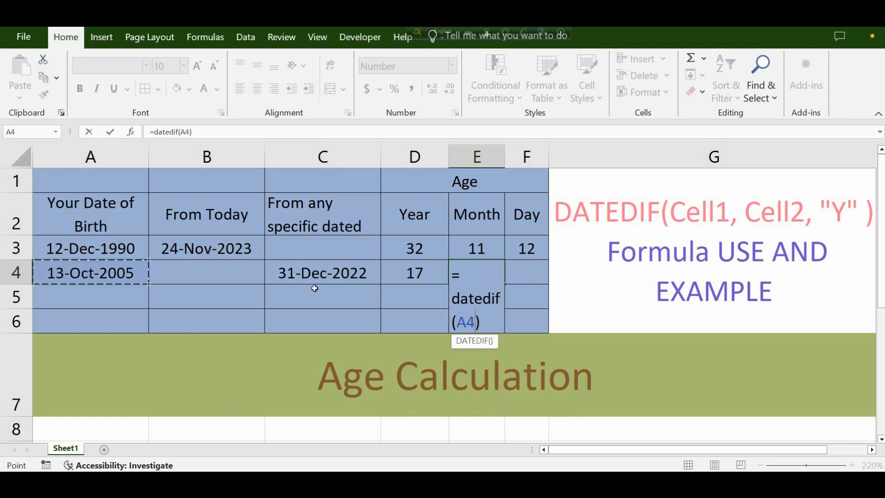
text(,)
click(322, 275)
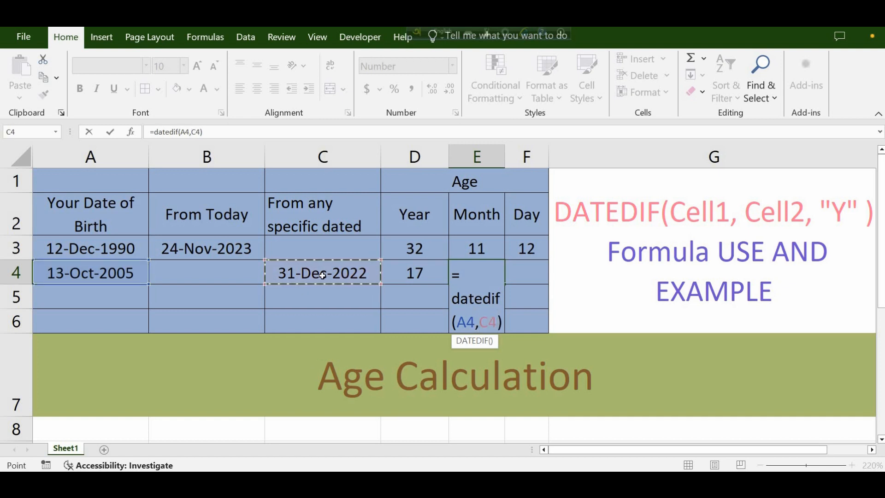
text(,")
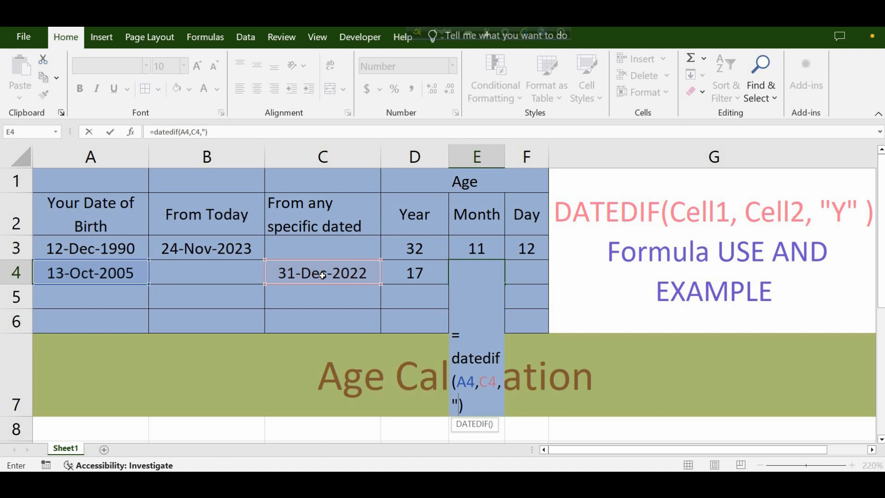
text(YM")
key(Return)
Enter the formula =DATEDIF(A4,C4,"D") in the Day cell F4, accepting the proposed formula correction
double_click(526, 277)
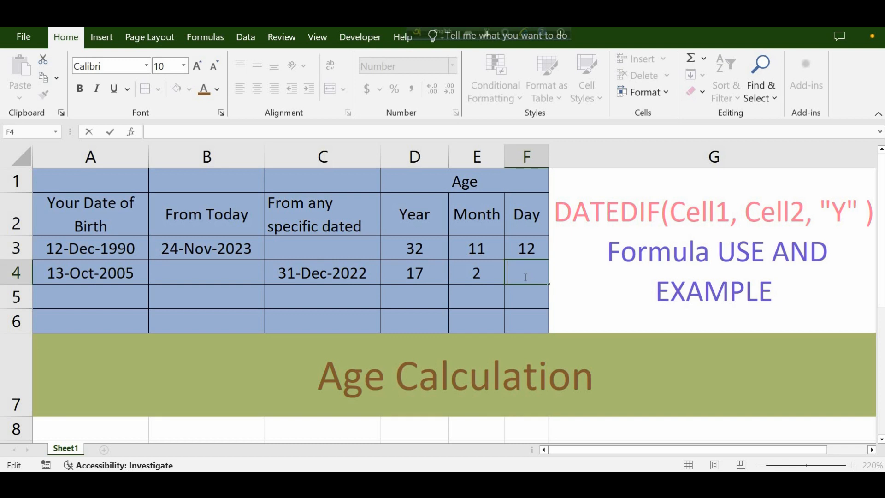
text(=dated)
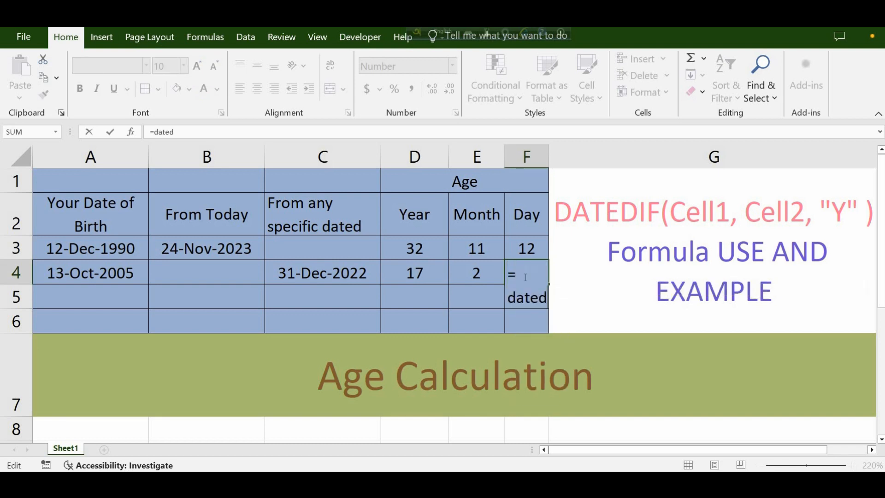
text(if()
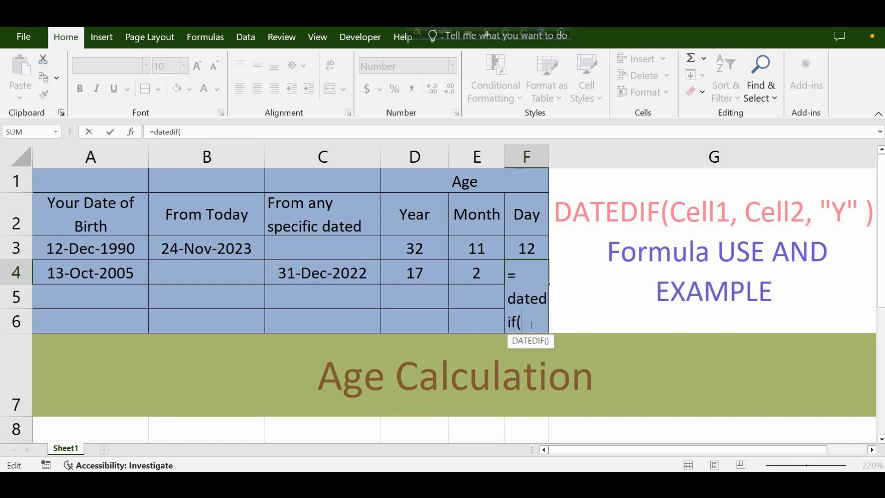
click(122, 278)
text(,)
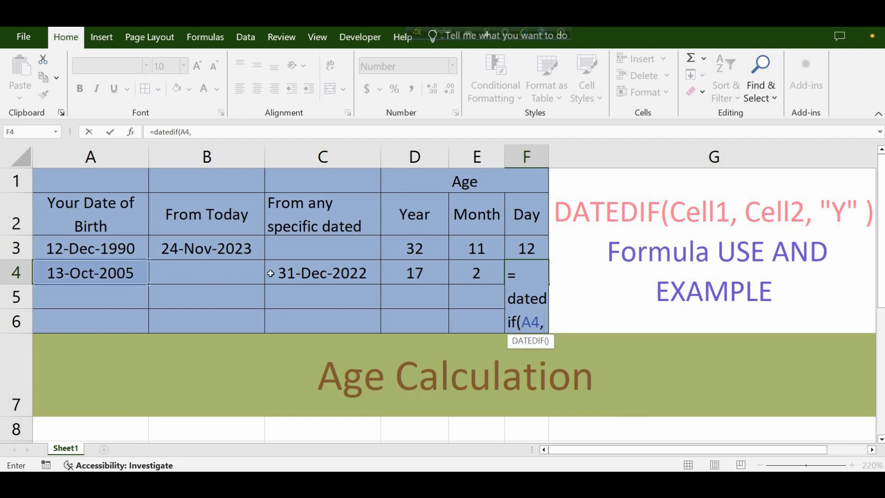
click(303, 277)
text(,)
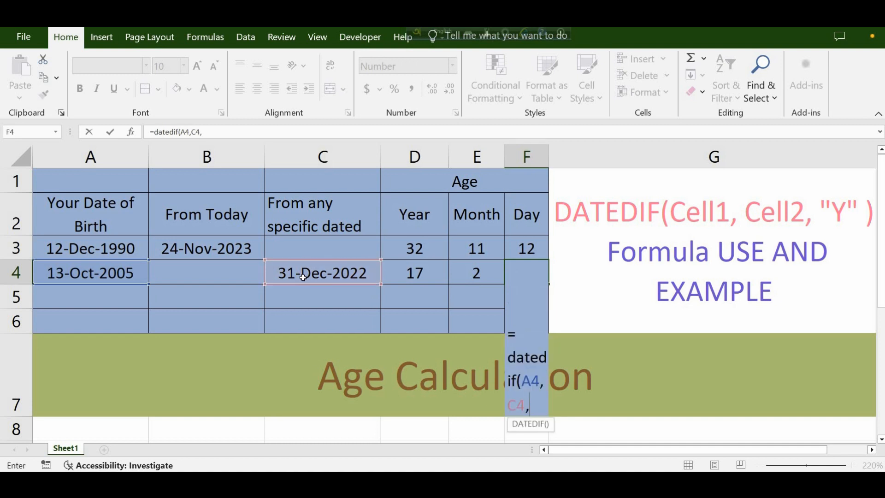
text("D)
key(Return)
click(427, 283)
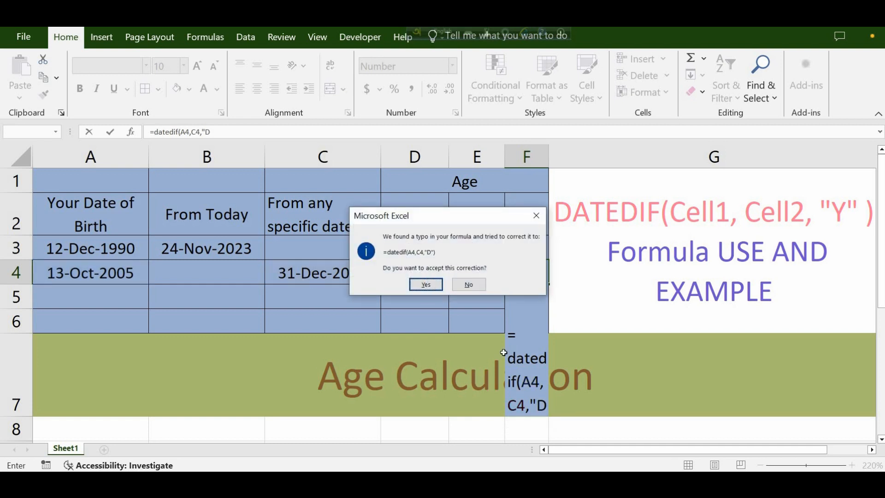
Change the unit argument of the DATEDIF formula in cell F4 to "MD" and centre the cell's content horizontally
double_click(525, 273)
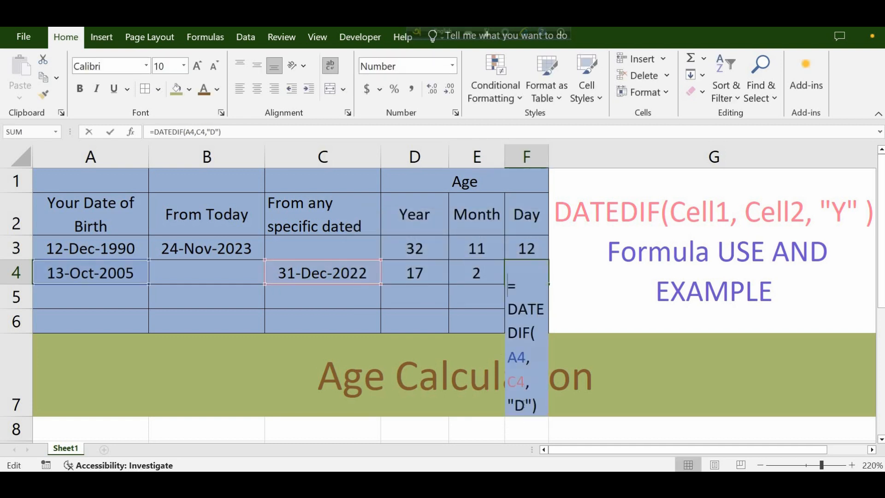
click(515, 404)
text(M)
key(Right)
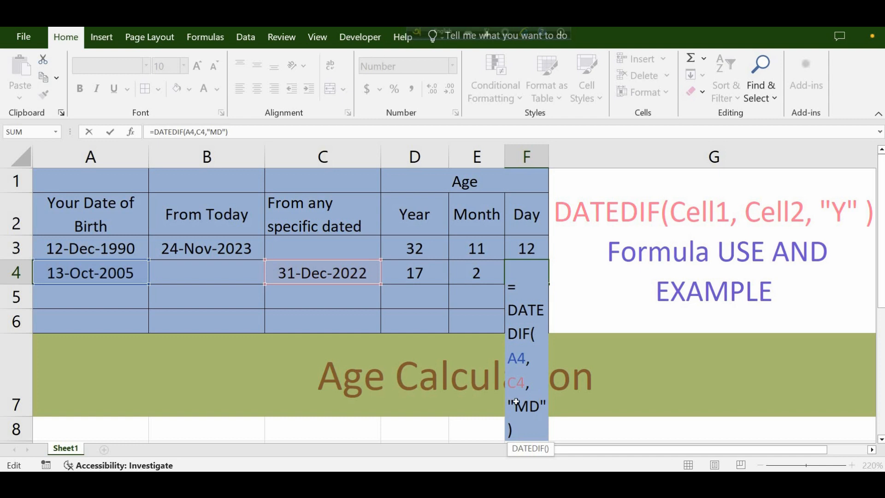
key(Return)
key(Up)
click(259, 92)
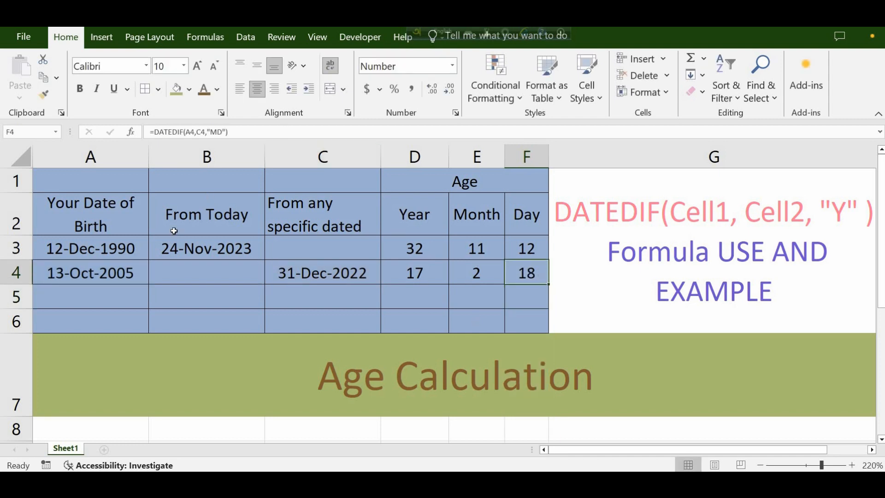